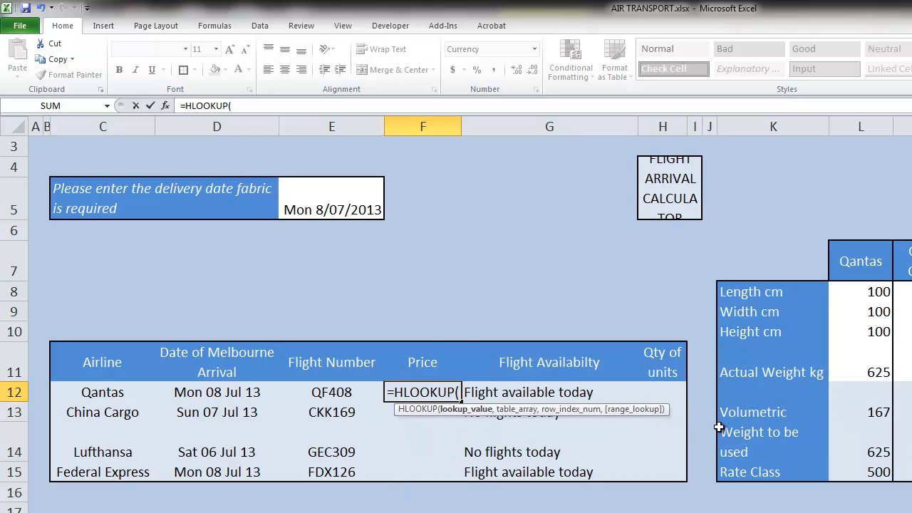
Step: Complete the Qantas price formula in F12 as =HLOOKUP(L15,tact,2,0), looking up the rate class with an exact match
left_click(866, 475)
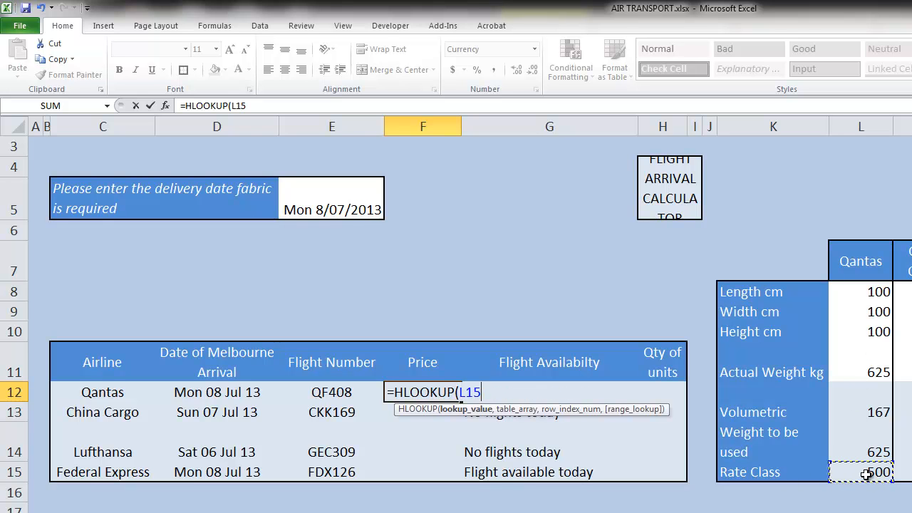
type(",")
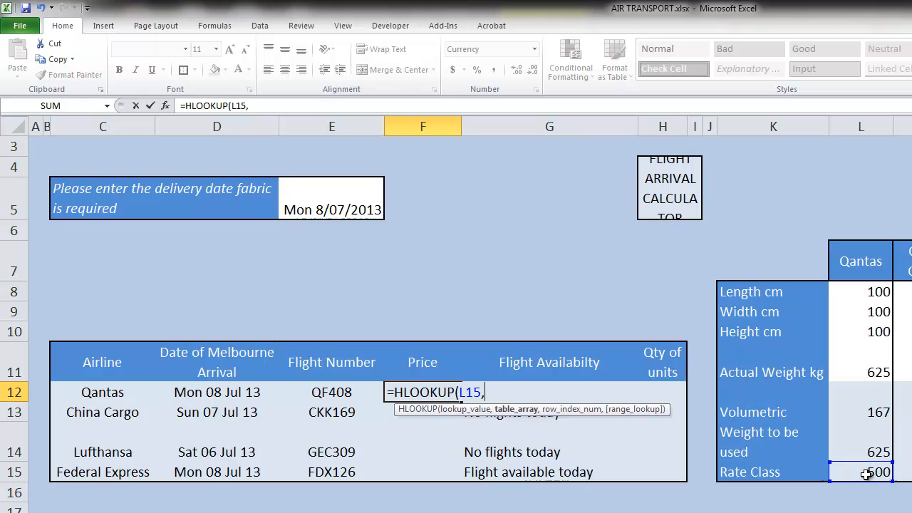
type("TACT")
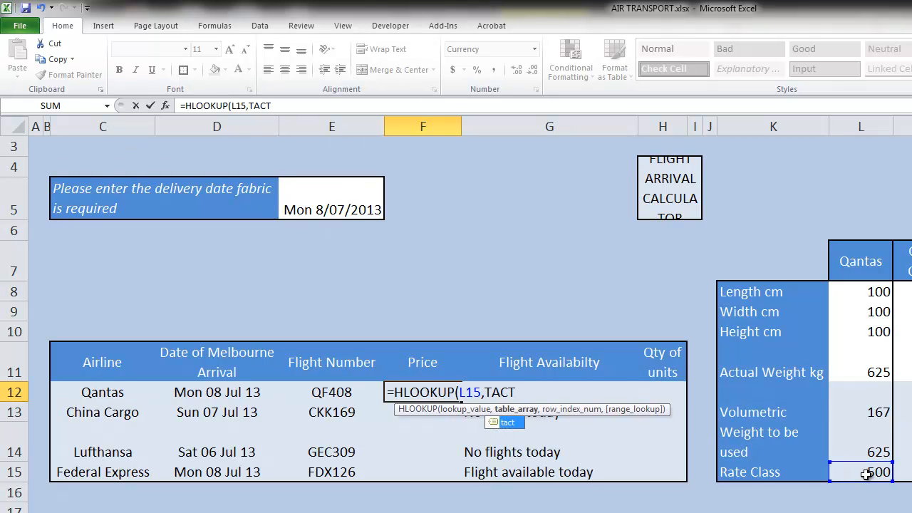
type(",")
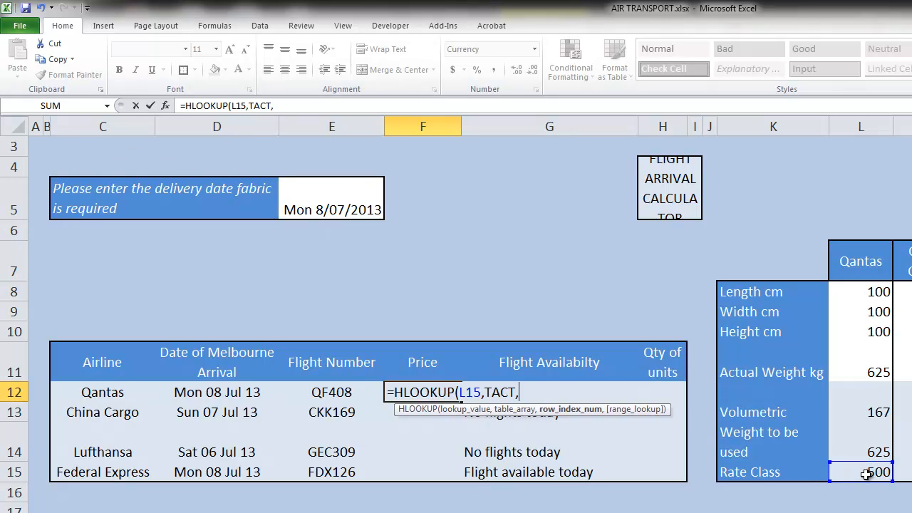
type("2,")
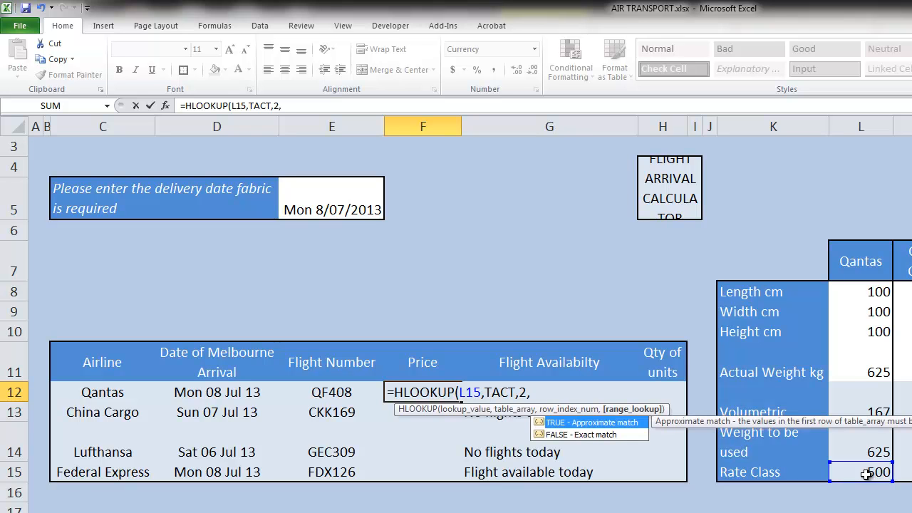
type("0)")
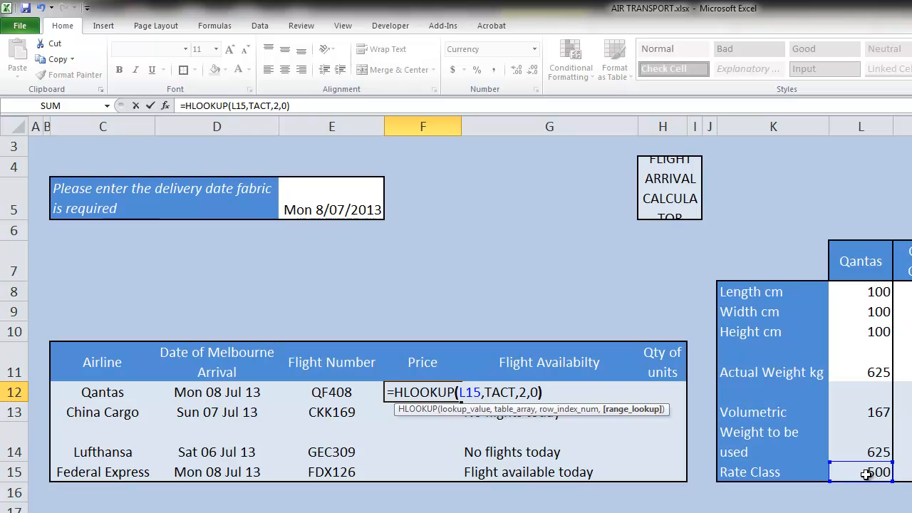
key("Return")
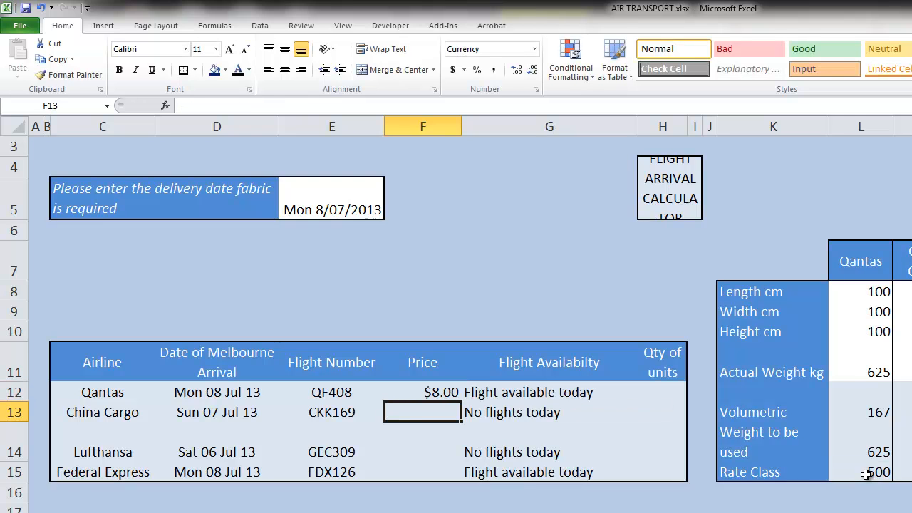
Step: Examine the named range tact, checking its rate-class header row and the Qantas rate for class 500
left_click(106, 106)
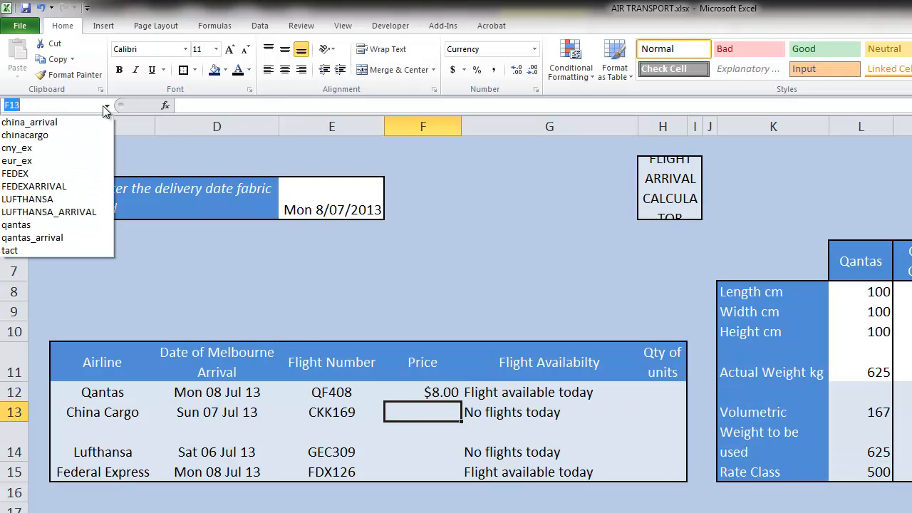
left_click(21, 251)
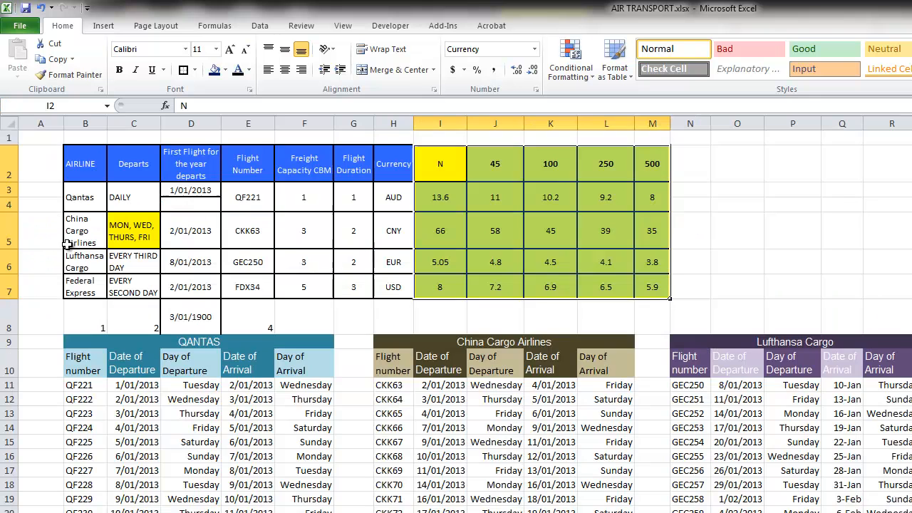
left_click(467, 191)
left_click_drag(411, 163, 645, 165)
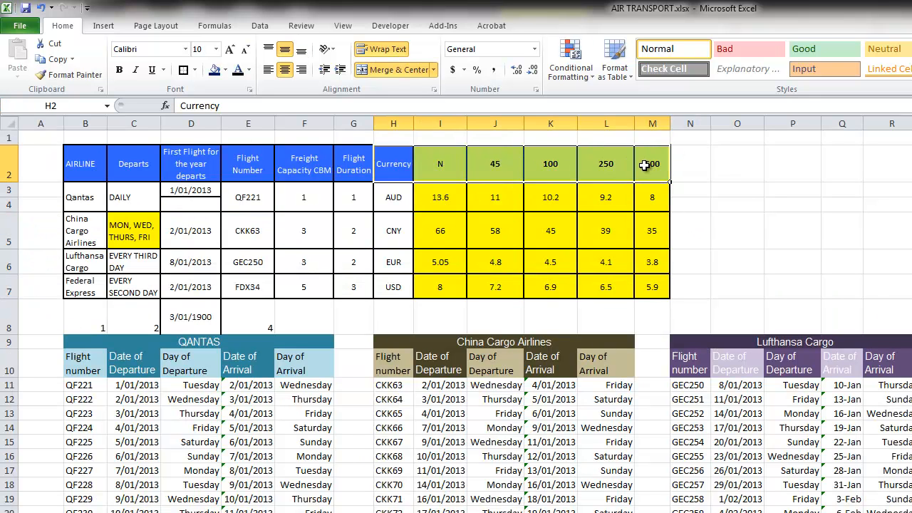
left_click(645, 165)
left_click(654, 193)
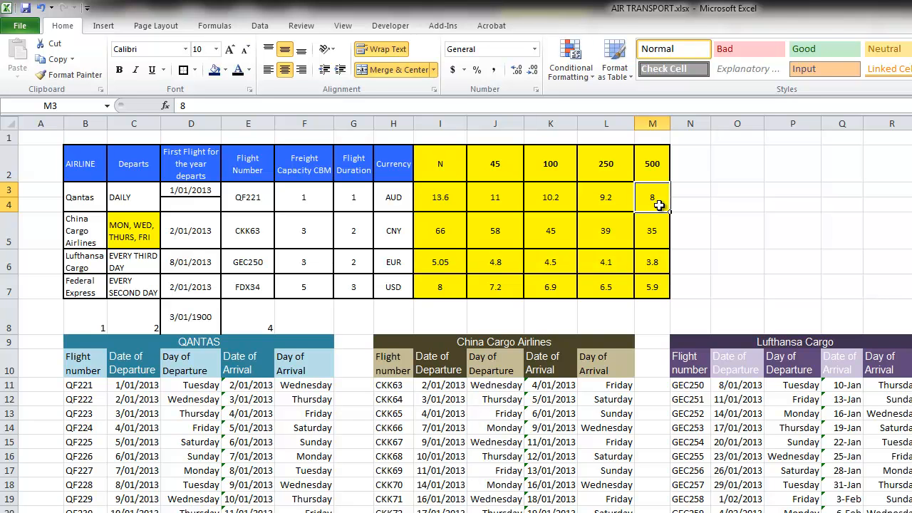
key("ctrl+Page_Up")
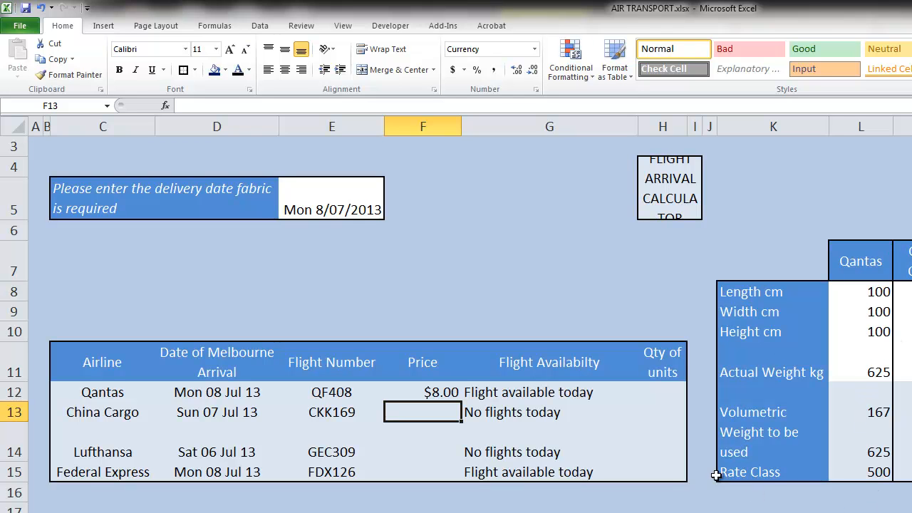
Step: Extend the Qantas price formula in F12 to multiply the looked-up rate by the weight to be used in L14
left_click(875, 453)
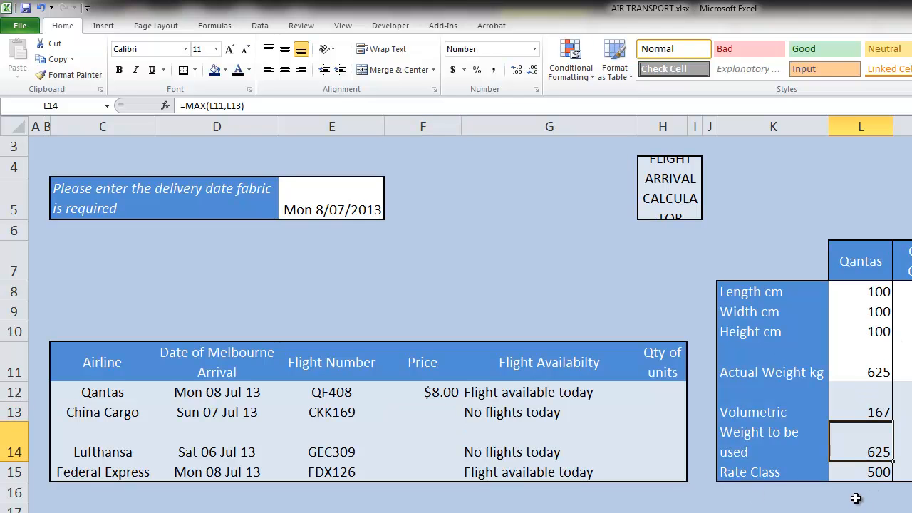
double_click(436, 393)
key("End")
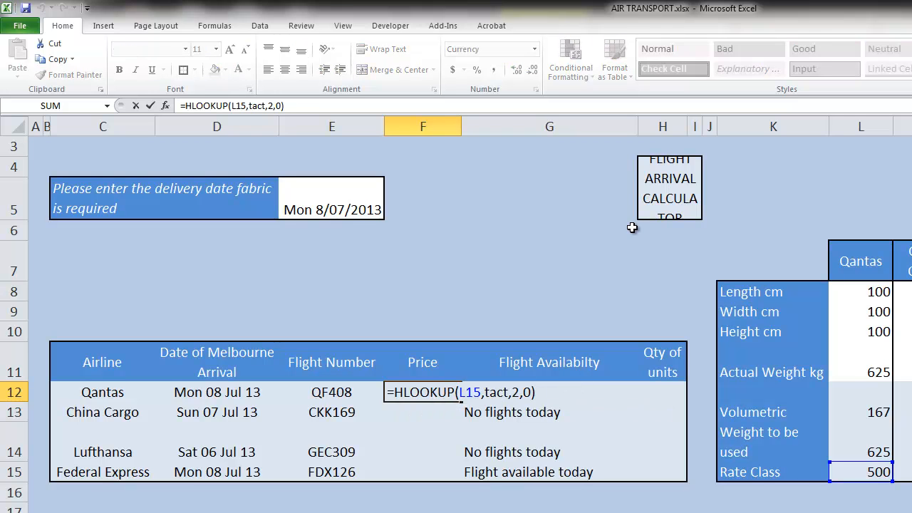
type("*")
left_click(864, 455)
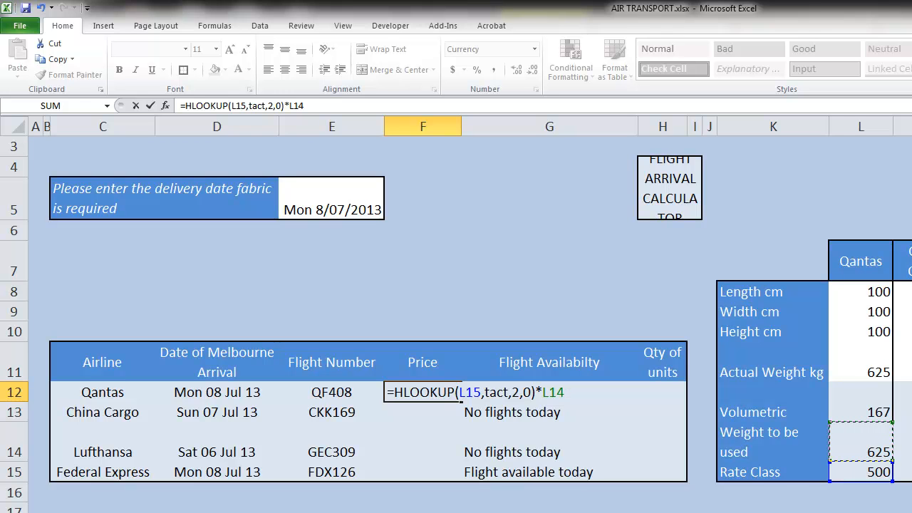
key("Return")
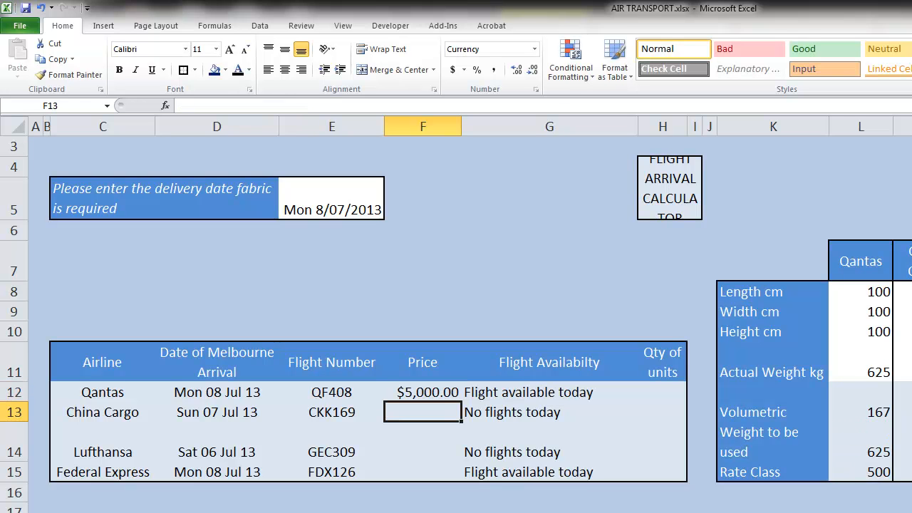
Step: Start an HLOOKUP formula in the China Cargo price cell F13 with its rate class M15 as the lookup value
left_click(423, 392)
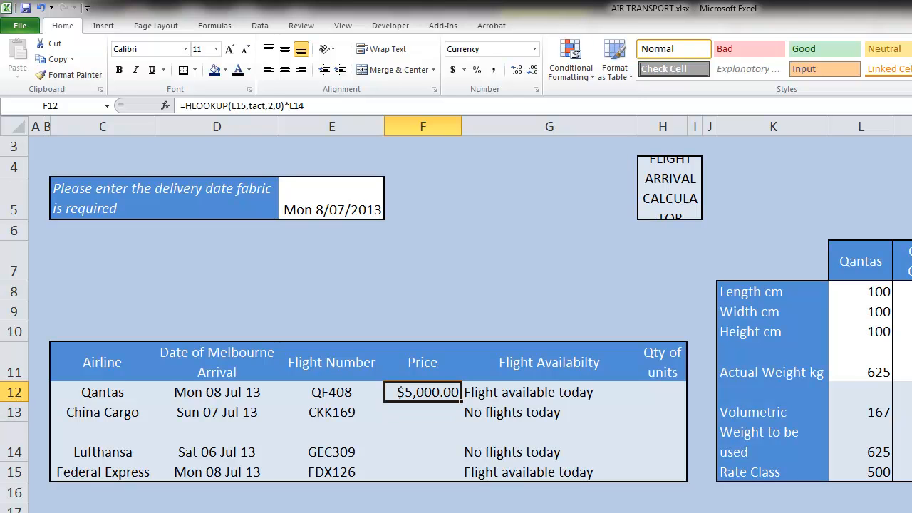
left_click(423, 412)
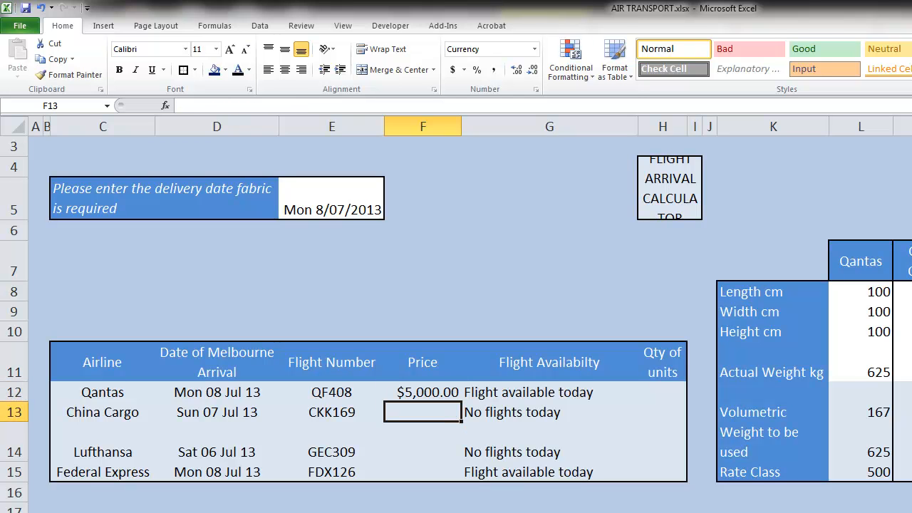
type("=")
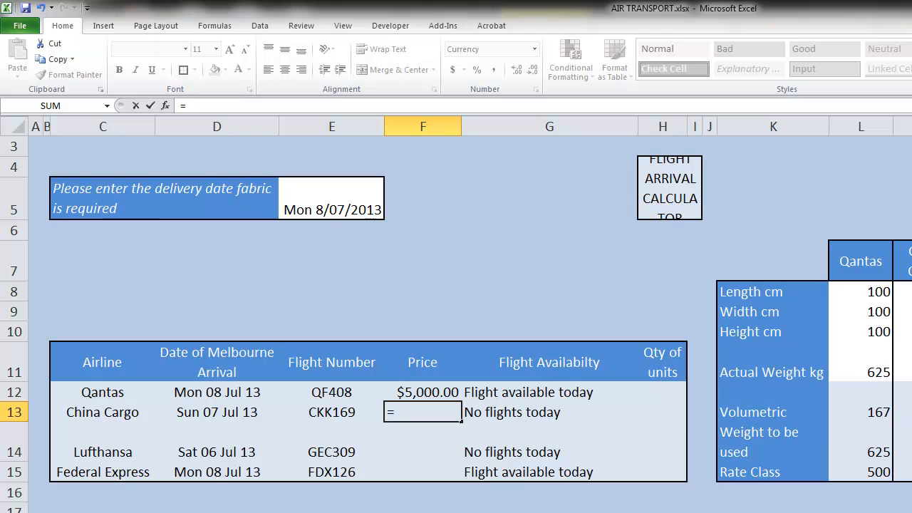
type("HLOOKUP(")
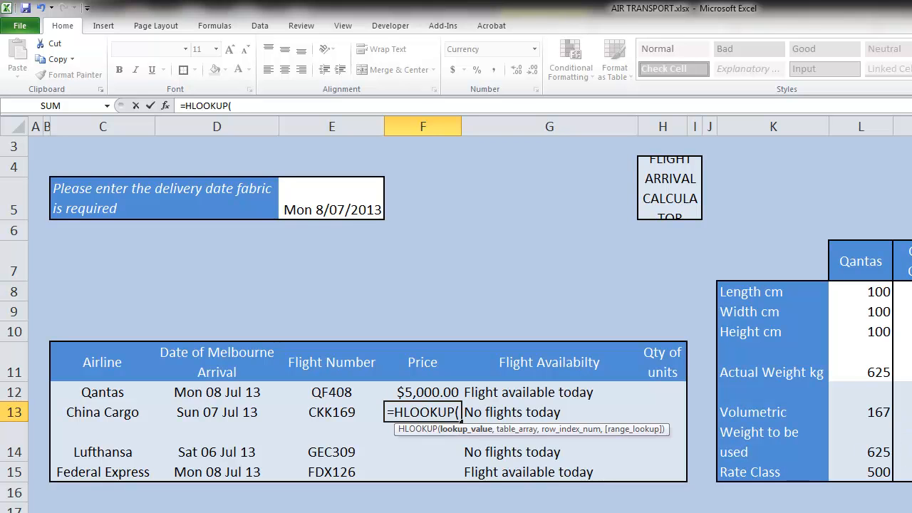
scroll(470, 314, "right", 4)
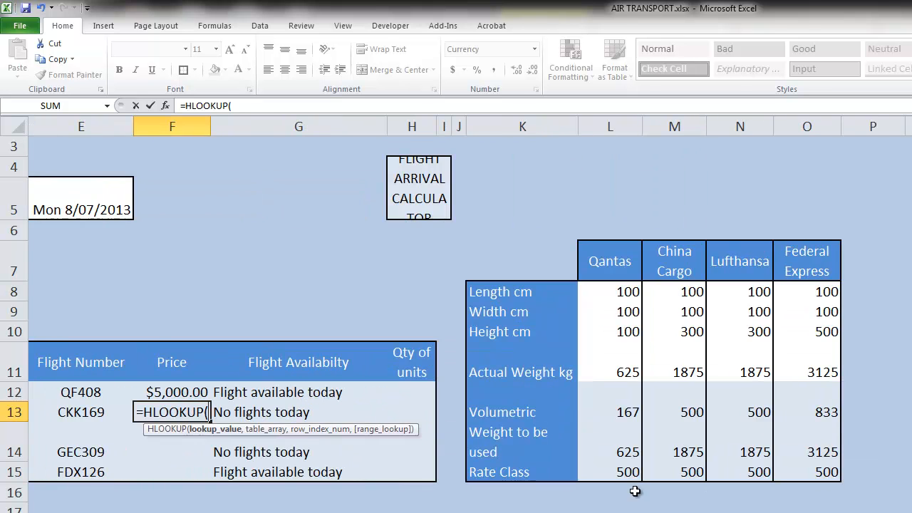
left_click(682, 467)
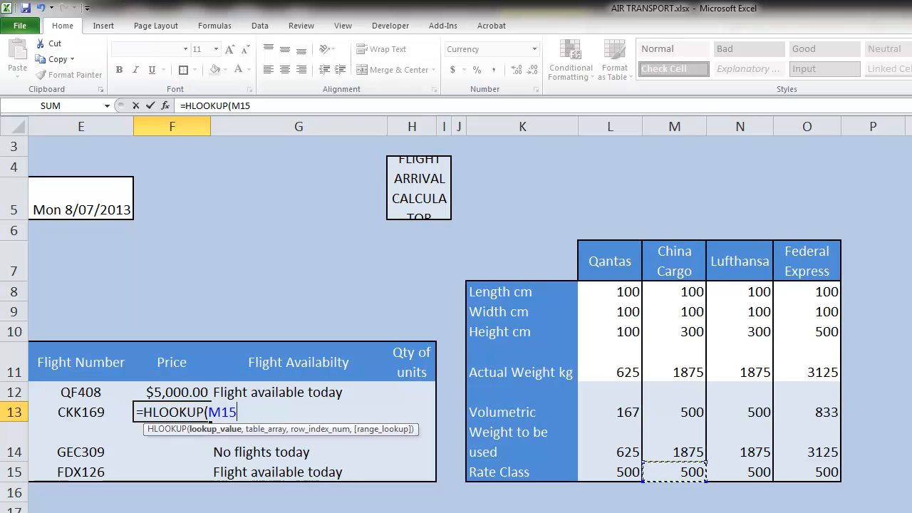
Step: Complete the China Cargo formula in F13 with table tact, row index 3 and match type 0
scroll(714, 462, "left", 2)
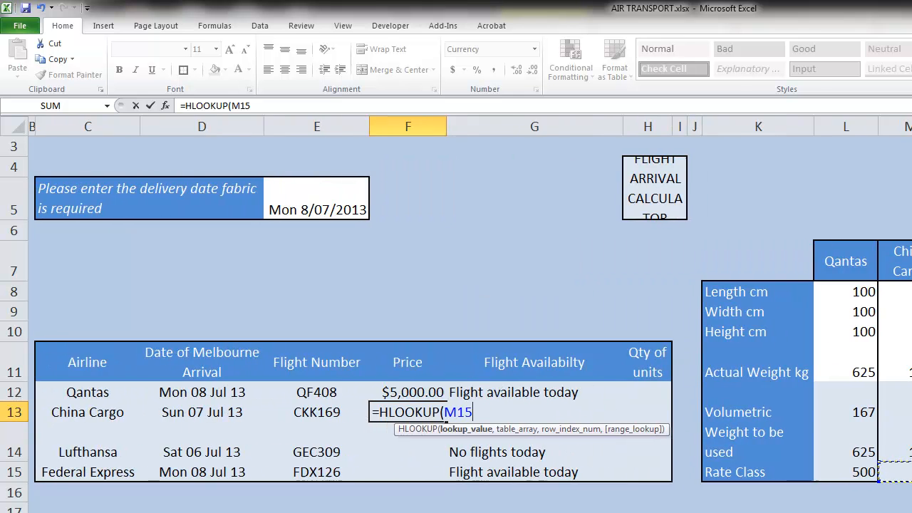
scroll(713, 462, "right", 1)
scroll(547, 399, "left", 1)
scroll(547, 399, "right", 1)
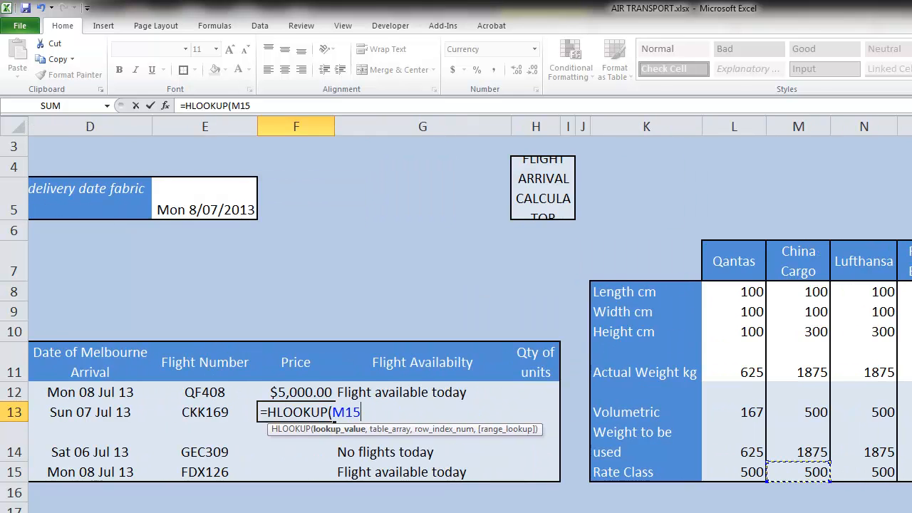
type(",TACT")
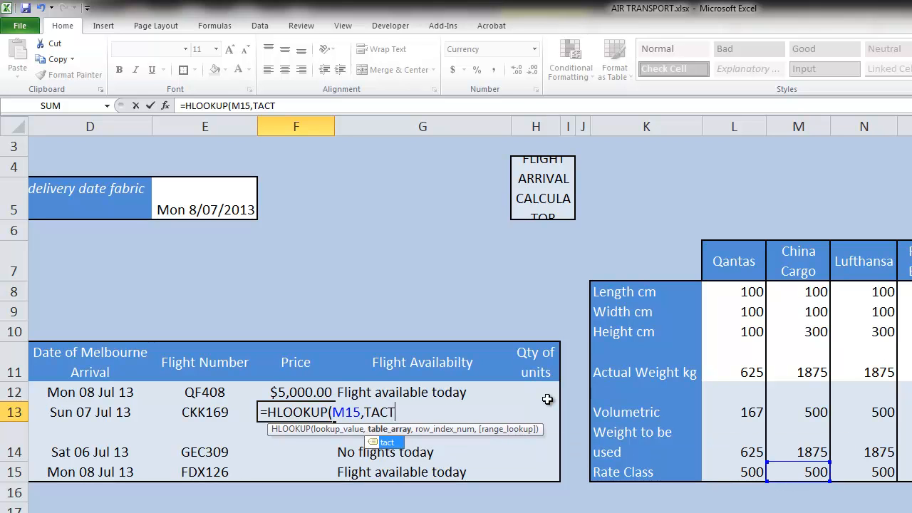
type(",")
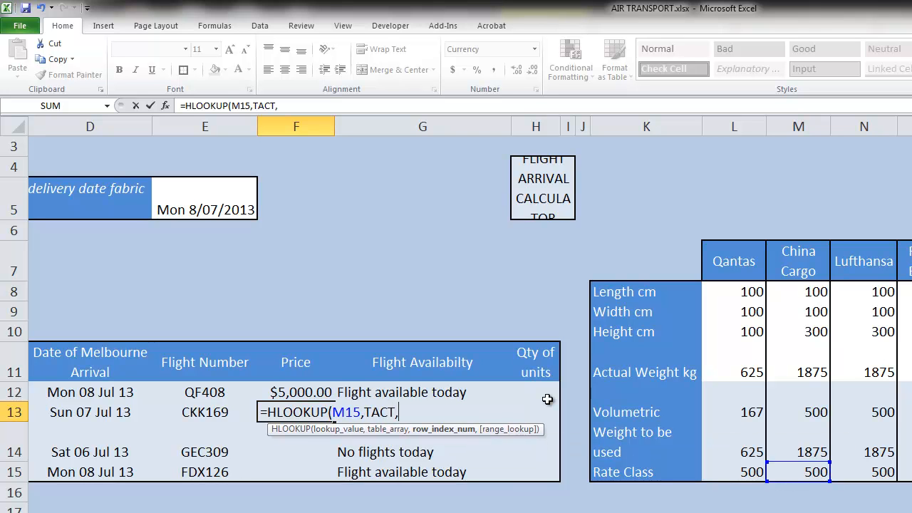
type("3,")
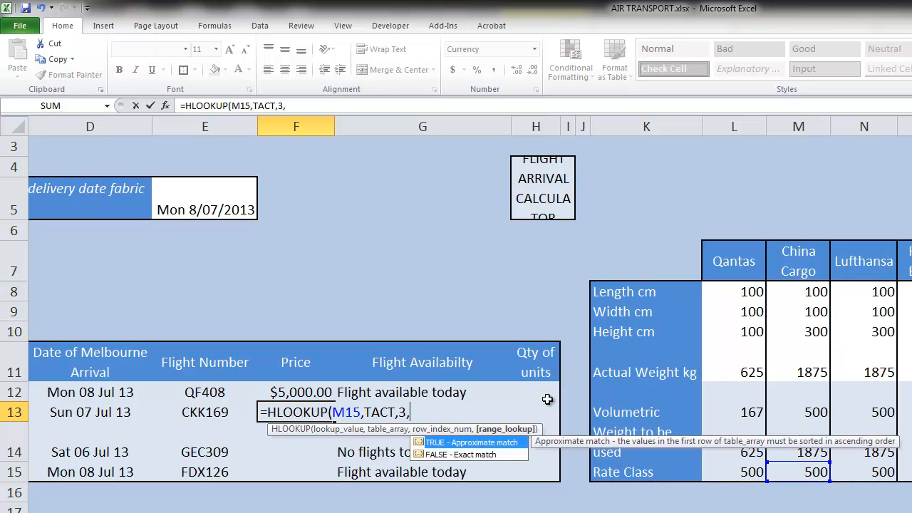
type(")")
key("Return")
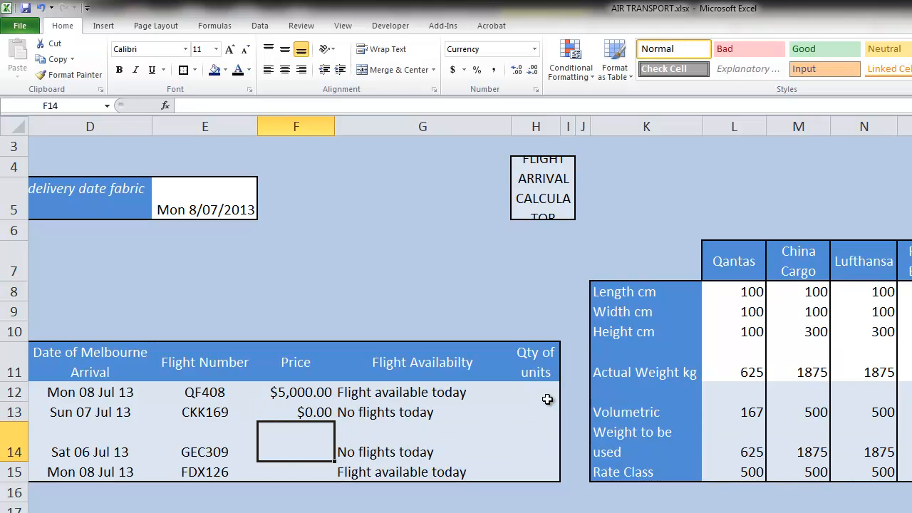
Step: Try showing the China Cargo price in F13 with an additional decimal place
left_click(312, 413)
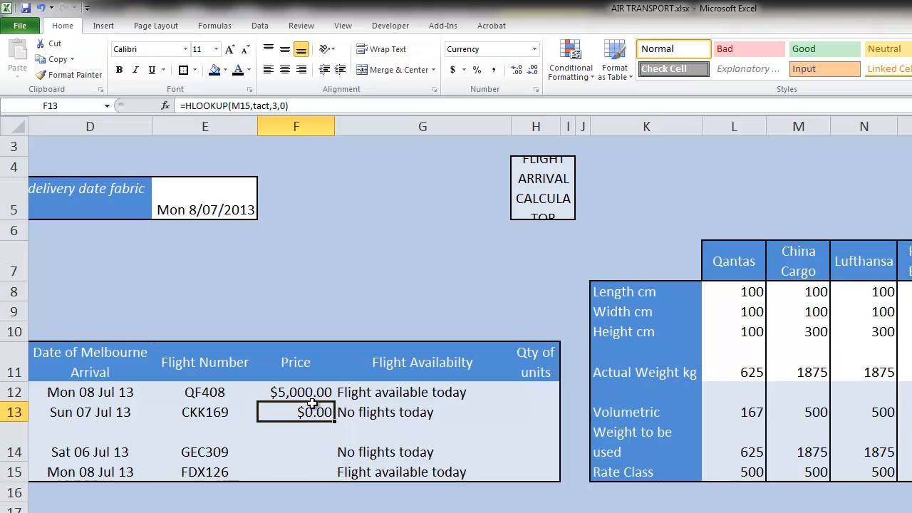
left_click(531, 74)
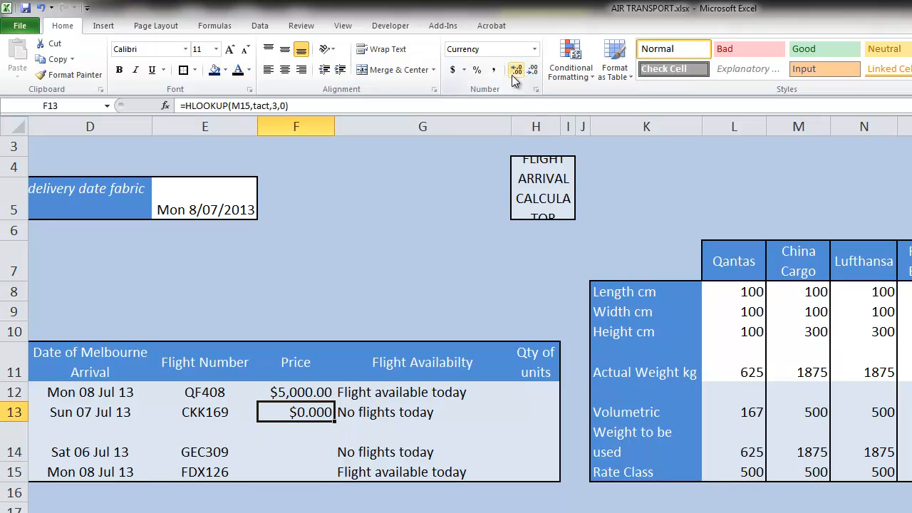
left_click(531, 75)
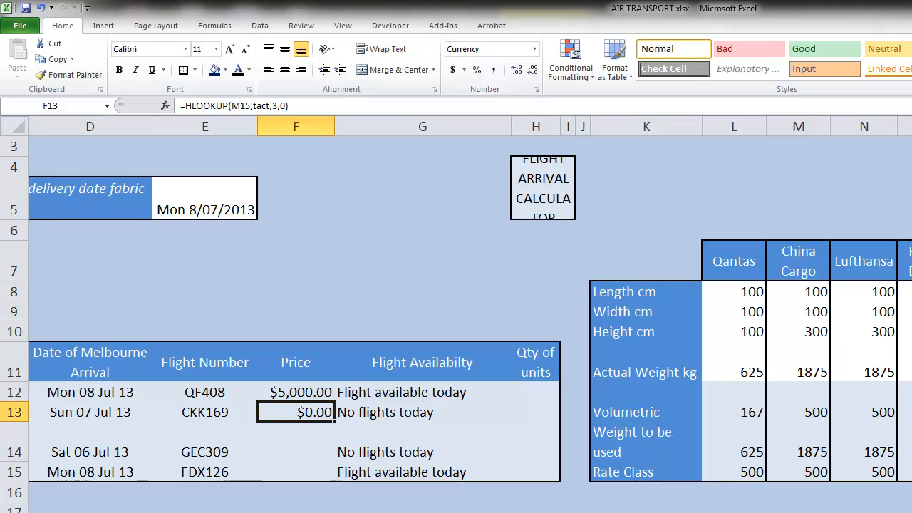
left_click(299, 447)
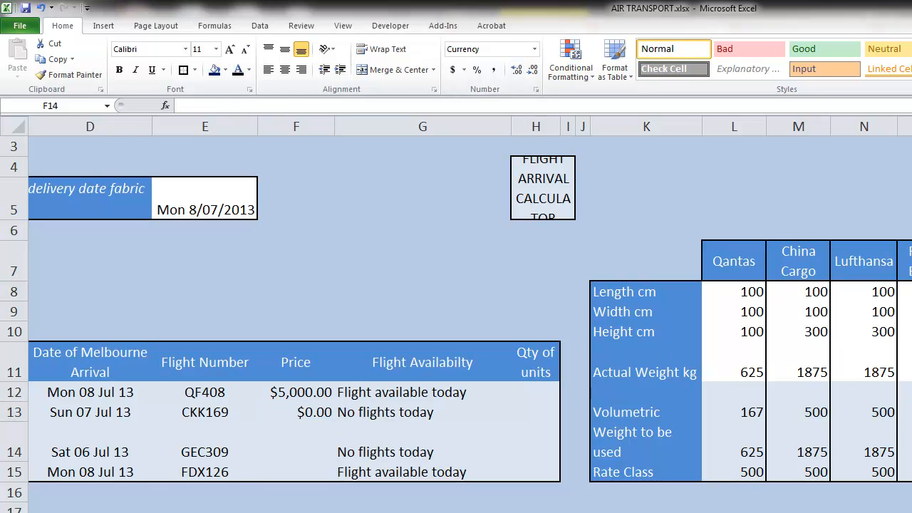
Step: Unmerge the Qantas name and Departs cells, B3 and C3, in the airline rate table
double_click(306, 412)
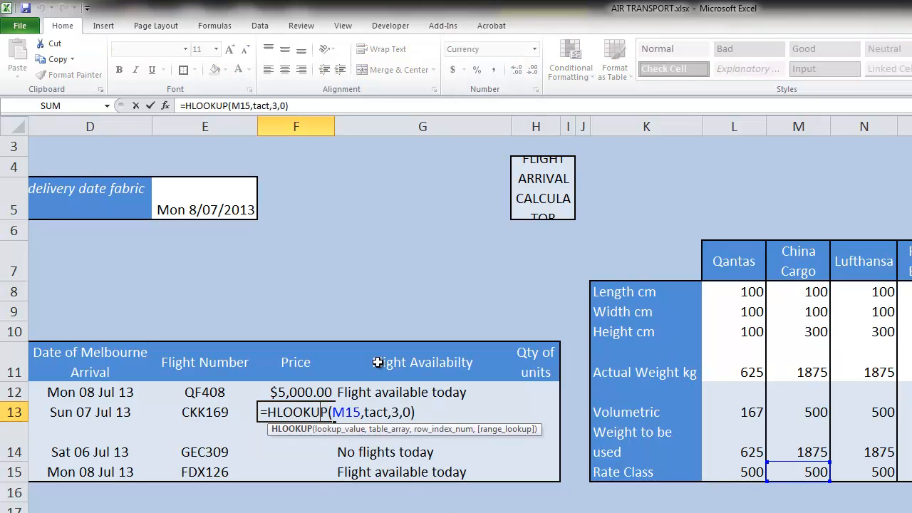
key("Return")
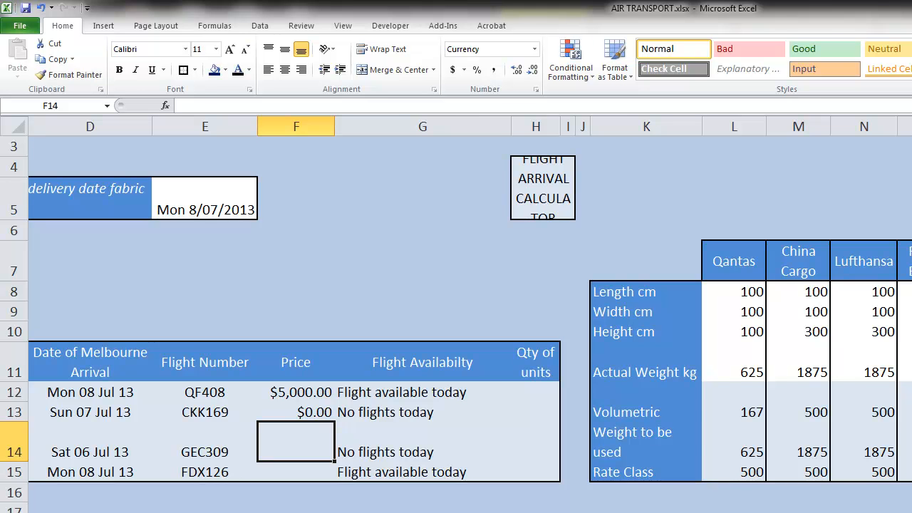
key("ctrl+Page_Down")
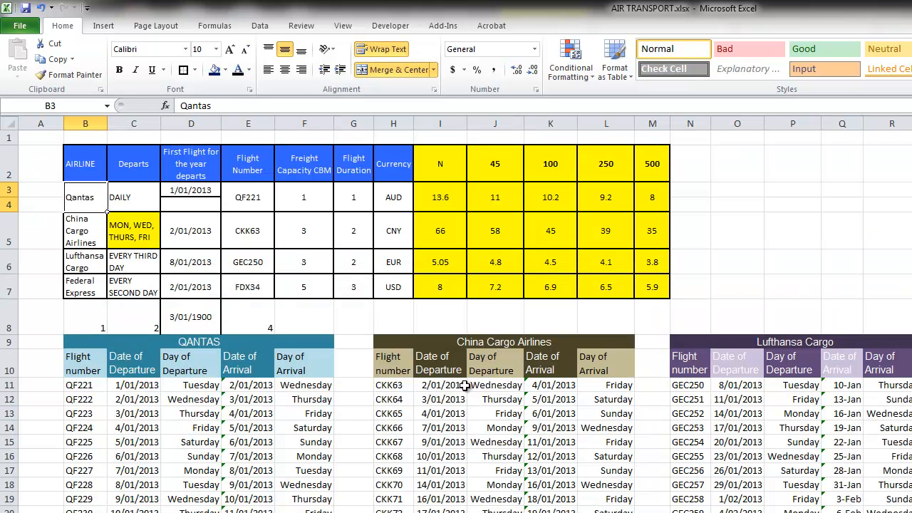
left_click(441, 208)
left_click(251, 202)
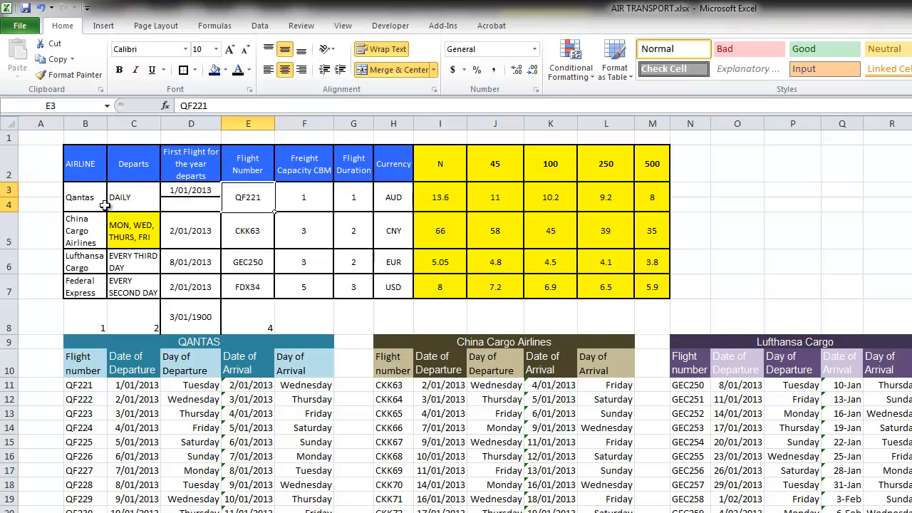
left_click(84, 200)
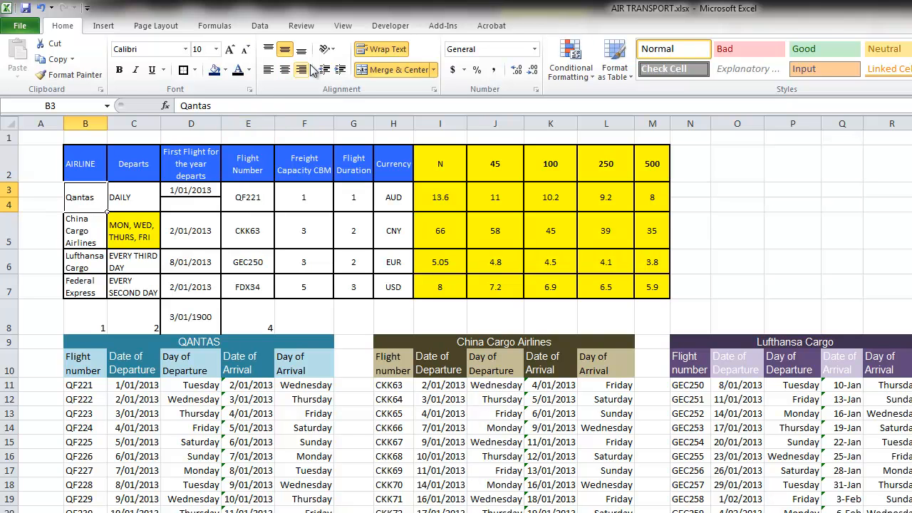
left_click(388, 70)
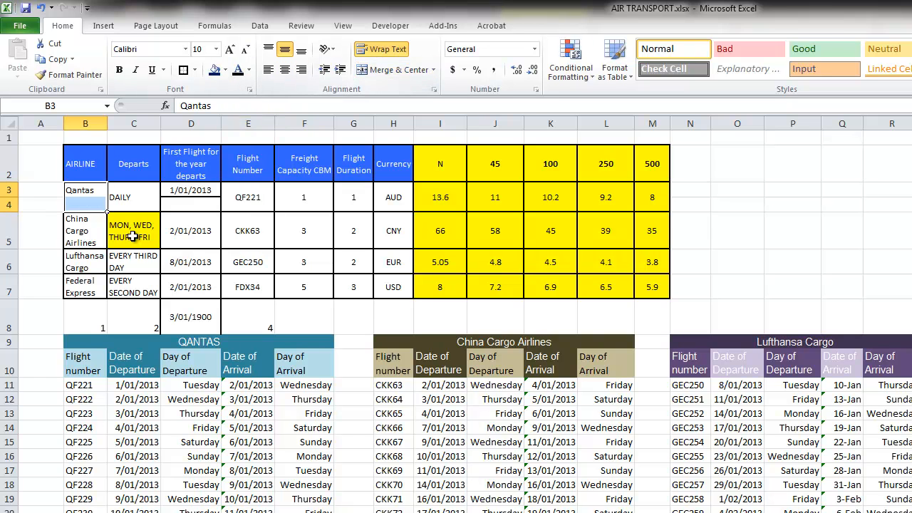
left_click(138, 204)
left_click(394, 69)
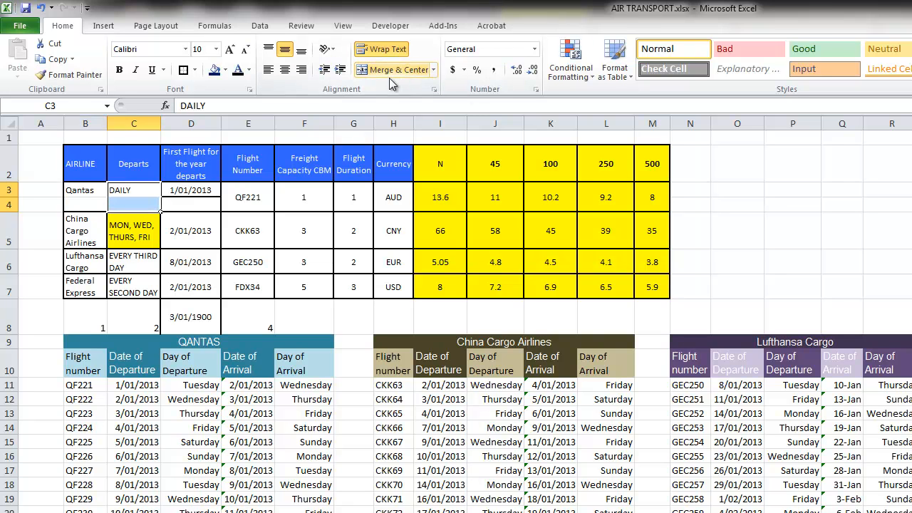
Step: Unmerge the Qantas flight number, freight capacity, flight duration and currency cells, E3 through H3
left_click(242, 223)
left_click(256, 198)
left_click(393, 69)
left_click(314, 192)
left_click(388, 70)
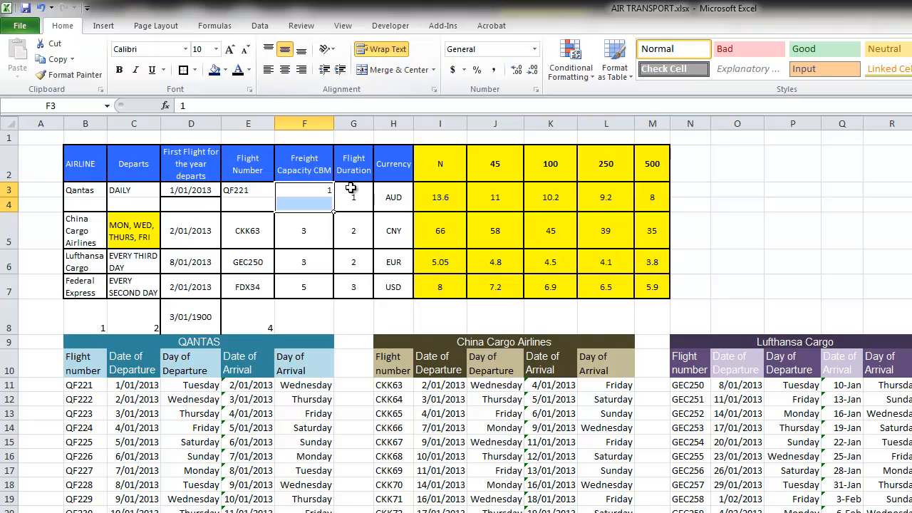
left_click(351, 189)
left_click(394, 69)
left_click(388, 199)
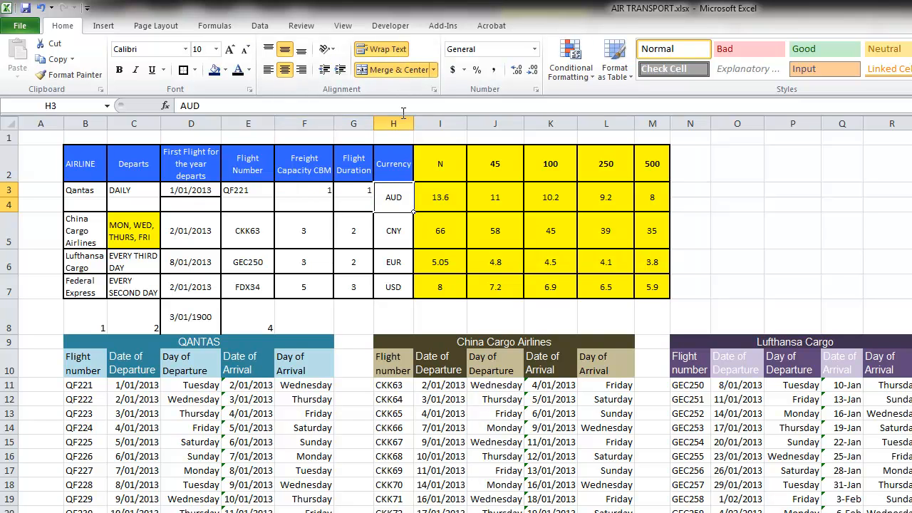
left_click(393, 69)
Step: Unmerge the Qantas rate cells I3 through M3 for the classes N, 45, 100, 250 and 500
left_click(439, 204)
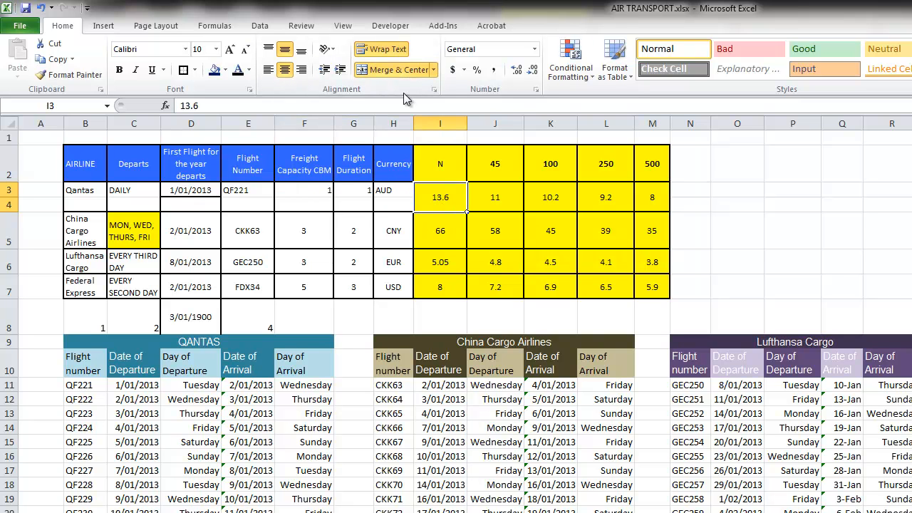
left_click(393, 69)
left_click(490, 193)
left_click(393, 69)
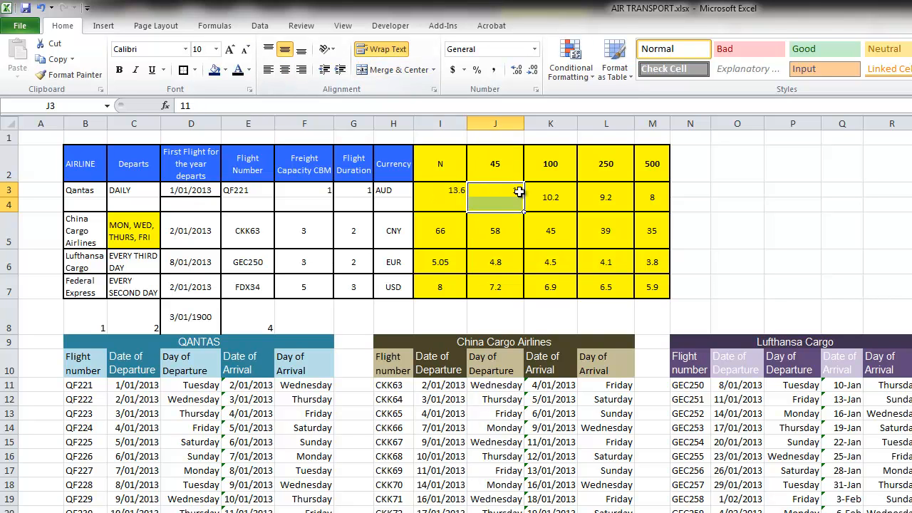
left_click(529, 191)
left_click(399, 71)
left_click(603, 193)
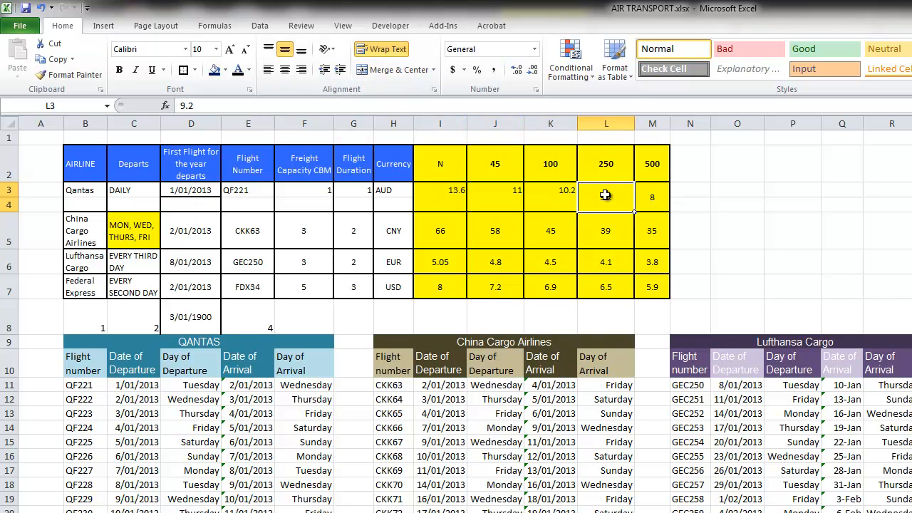
left_click(420, 74)
left_click(649, 194)
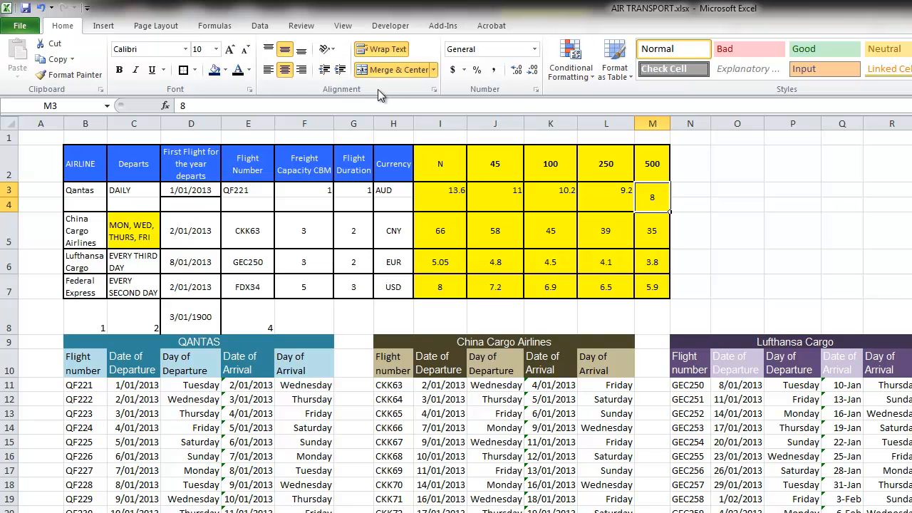
left_click(364, 69)
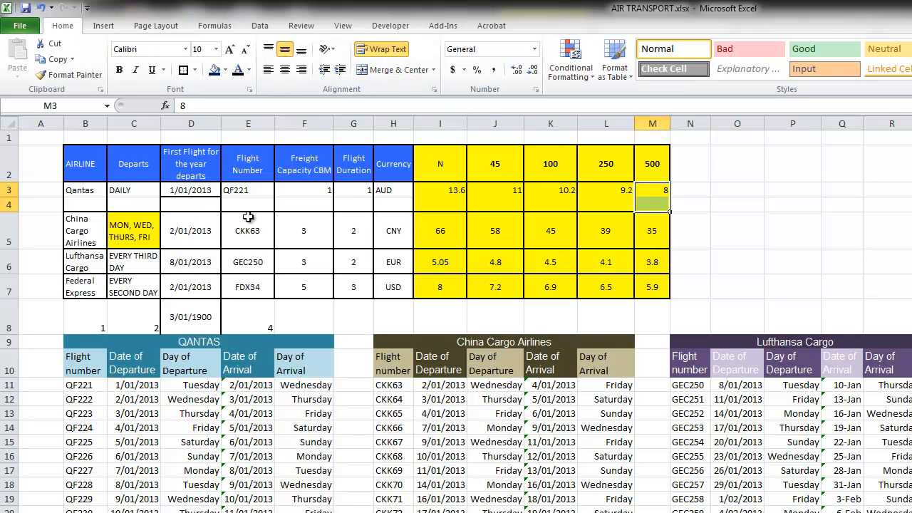
Step: Set the row index of the China Cargo HLOOKUP formula in F13 to 4, matching the airline's row in the rate table
left_click(657, 230)
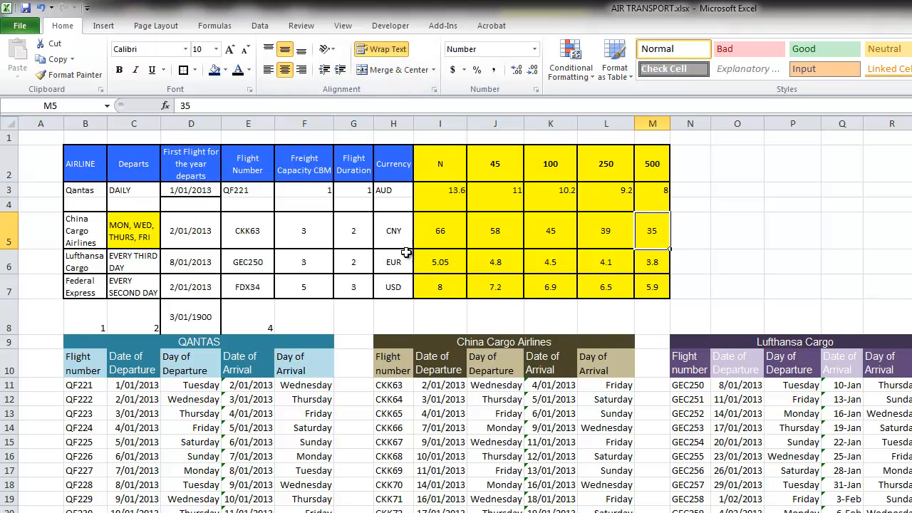
left_click(88, 233)
left_click_drag(90, 171, 90, 233)
key("ctrl+Page_Up")
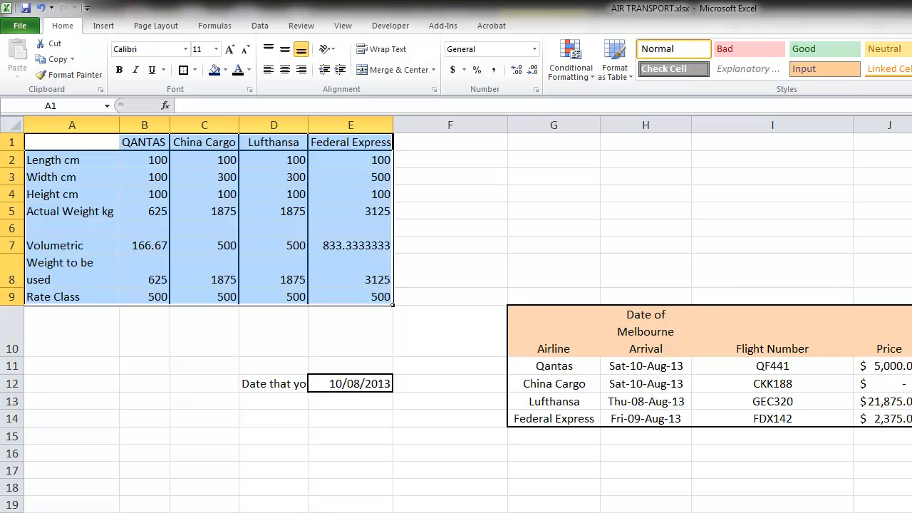
key("ctrl+Page_Down")
left_click(311, 417)
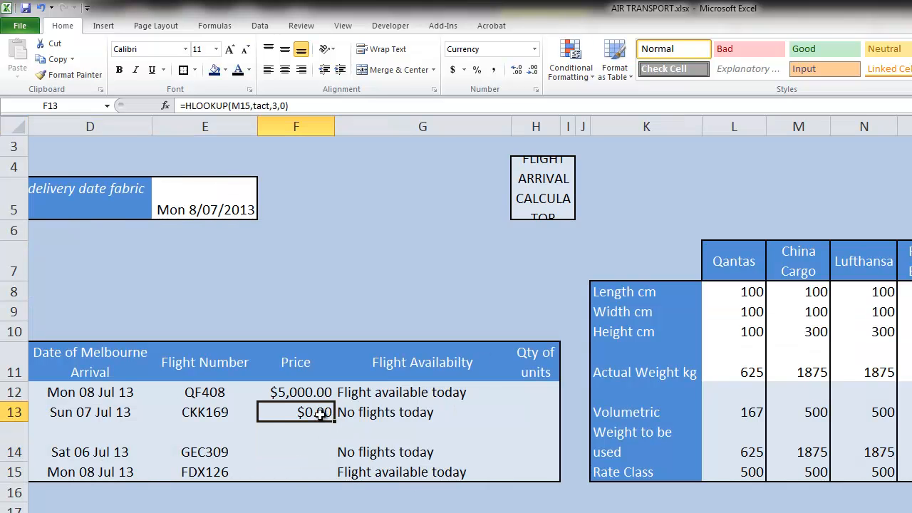
double_click(326, 416)
left_click(395, 412)
key("BackSpace")
type("4")
key("Return")
key("Up")
Step: Extend the China Cargo price formula in F13 to multiply the looked-up rate by the weight to be used in M14
key("ctrl+Page_Up")
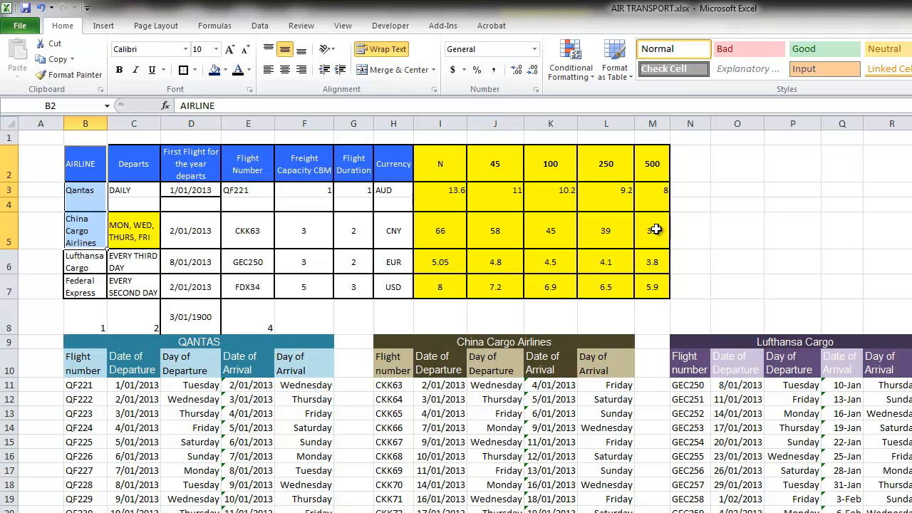
left_click_drag(659, 171, 71, 236)
key("ctrl+Page_Up")
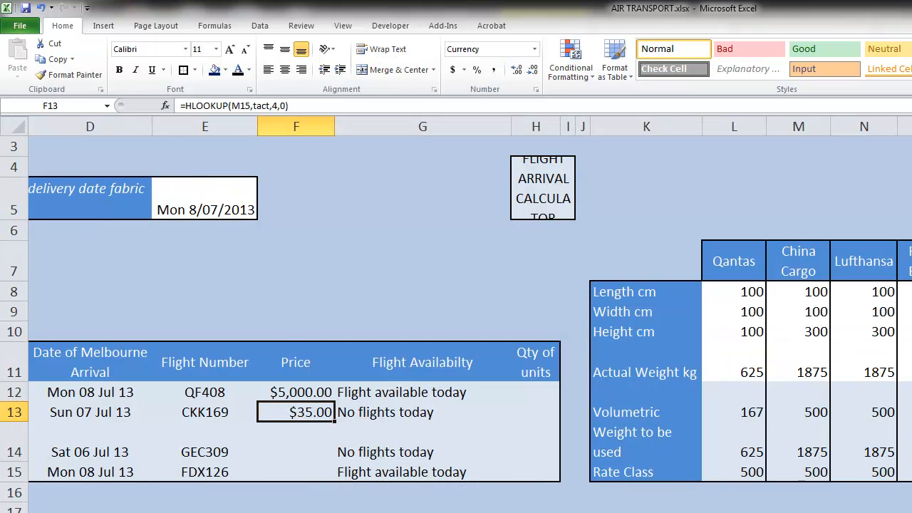
double_click(318, 412)
type("*")
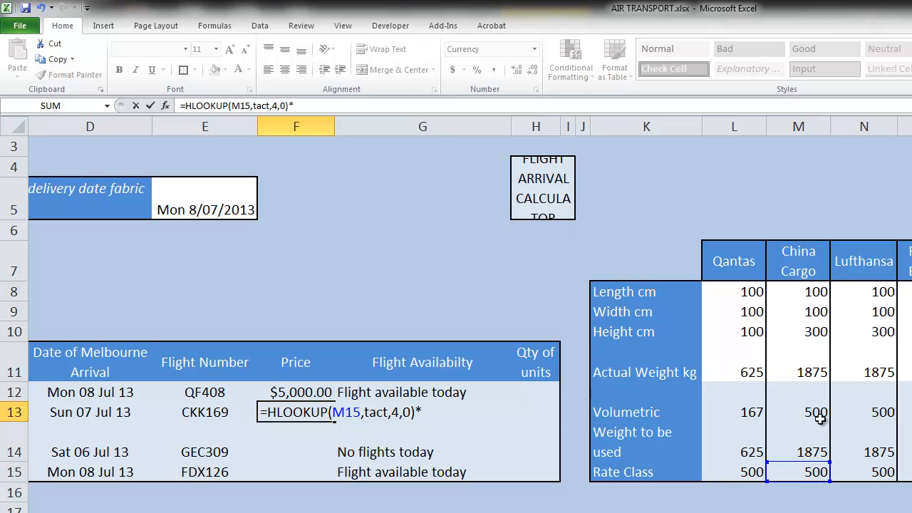
left_click(804, 453)
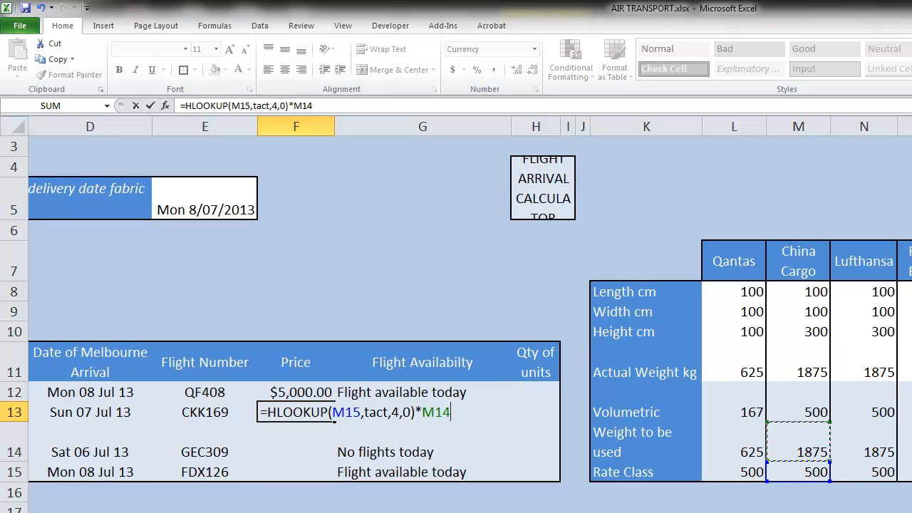
key("Return")
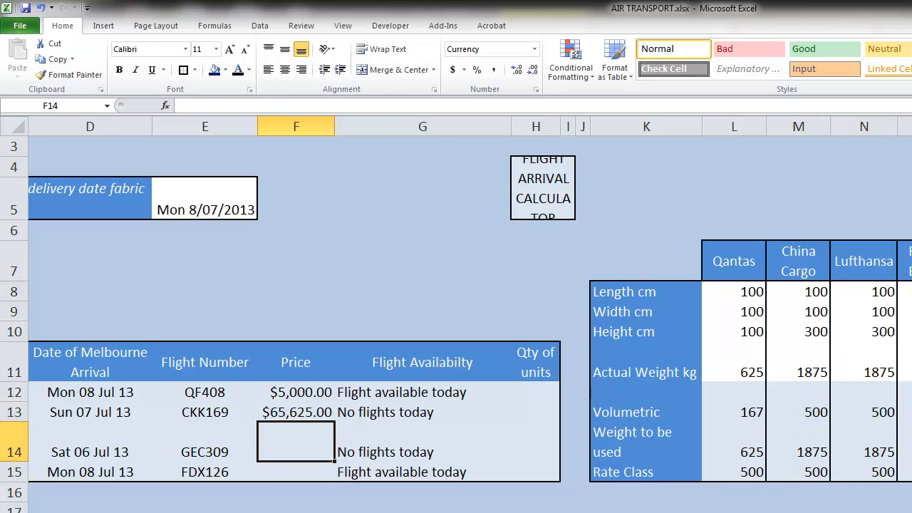
Step: Examine the currency and rate values in the China Cargo Airlines row of the rate table
key("Up")
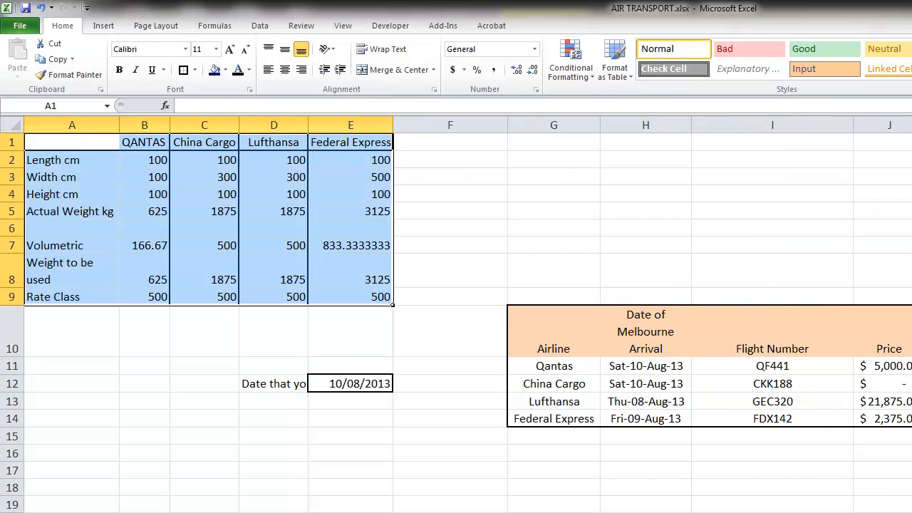
key("ctrl+Page_Up")
key("ctrl+Page_Up")
key("ctrl+Page_Up")
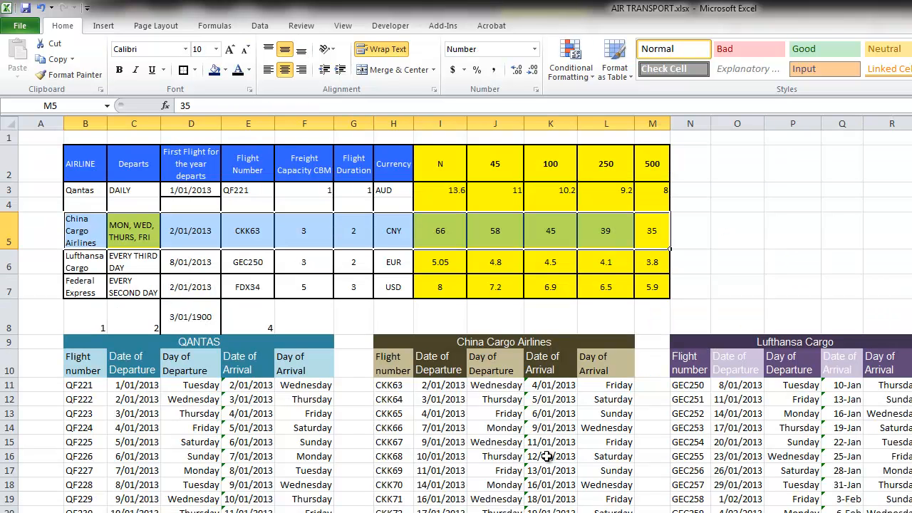
left_click(403, 175)
left_click(404, 235)
left_click(444, 230)
left_click(499, 230)
left_click(397, 237)
left_click_drag(397, 237, 647, 235)
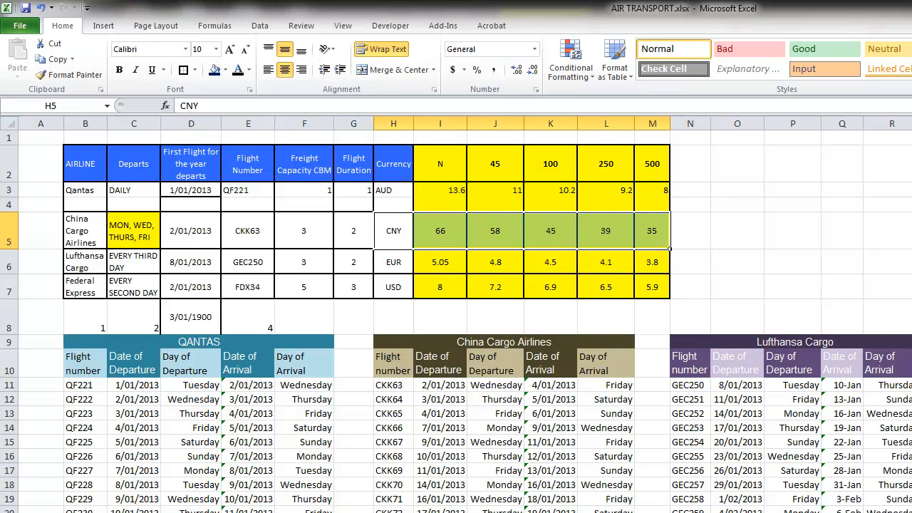
key("ctrl+Page_Up")
key("ctrl+Page_Down")
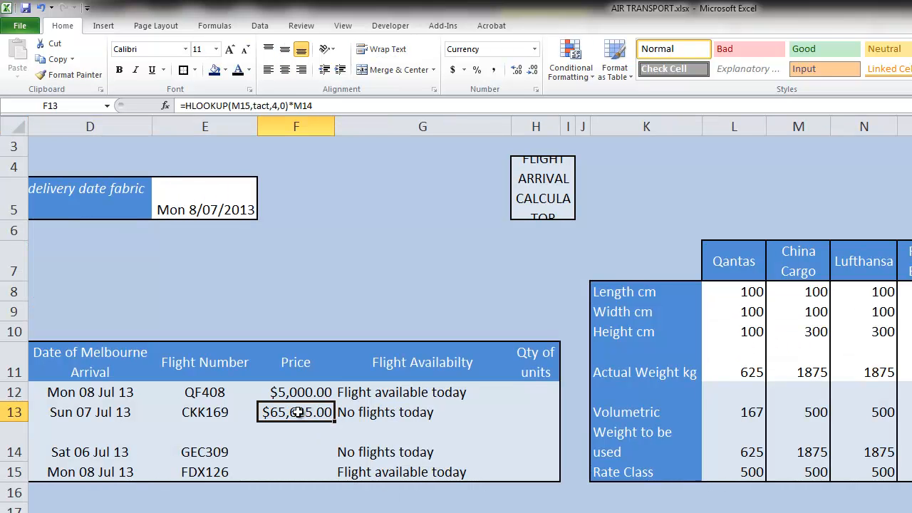
Step: Go to the named cell cny_ex and examine the exchange rates listed for the supplier countries
left_click(107, 105)
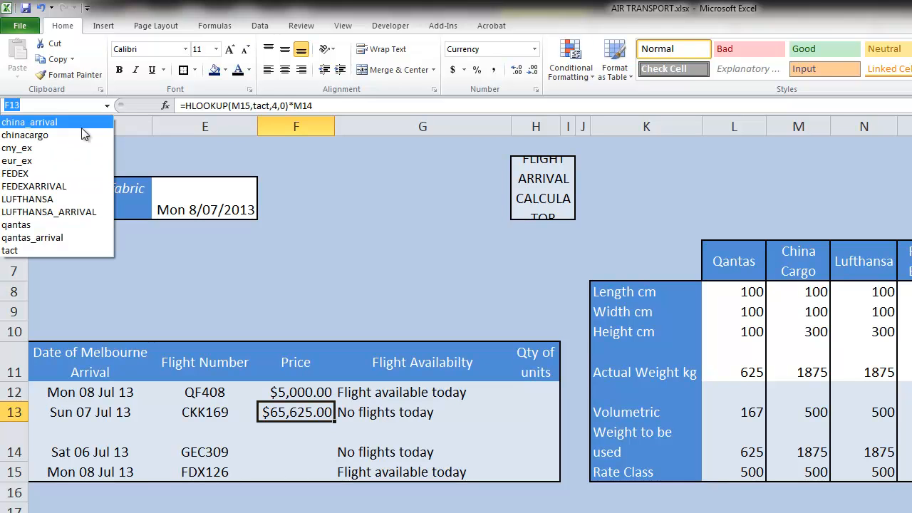
left_click(37, 148)
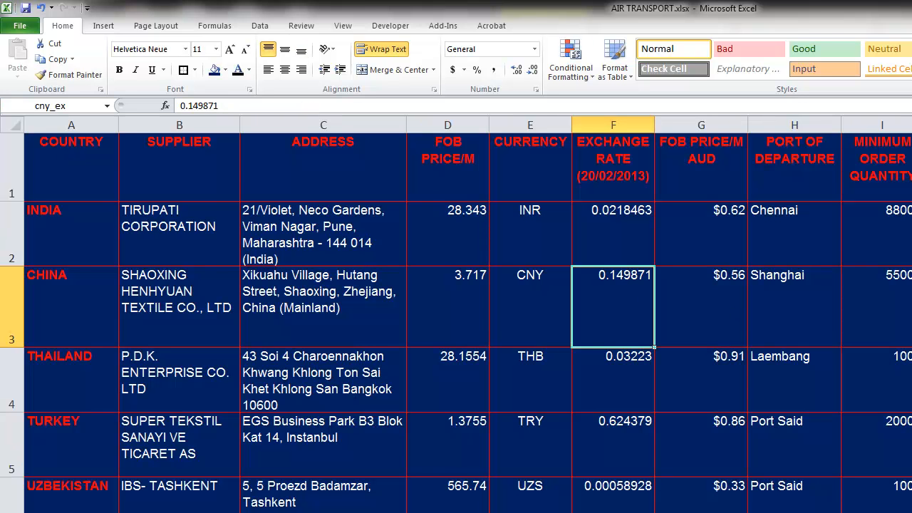
left_click(598, 228)
left_click(607, 287)
left_click(611, 391)
left_click(611, 444)
left_click(610, 494)
left_click(599, 334)
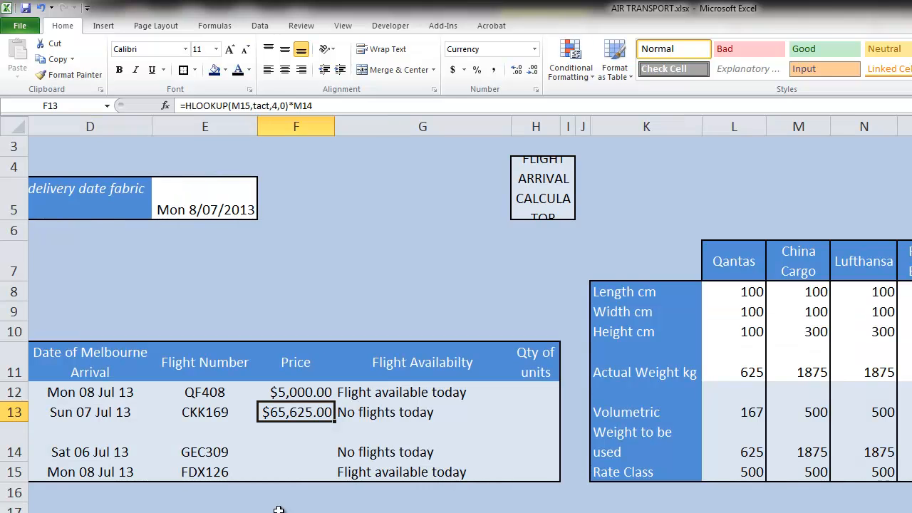
Step: Extend the China Cargo price formula in F13 to multiply by the exchange rate cny_ex
left_click(330, 107)
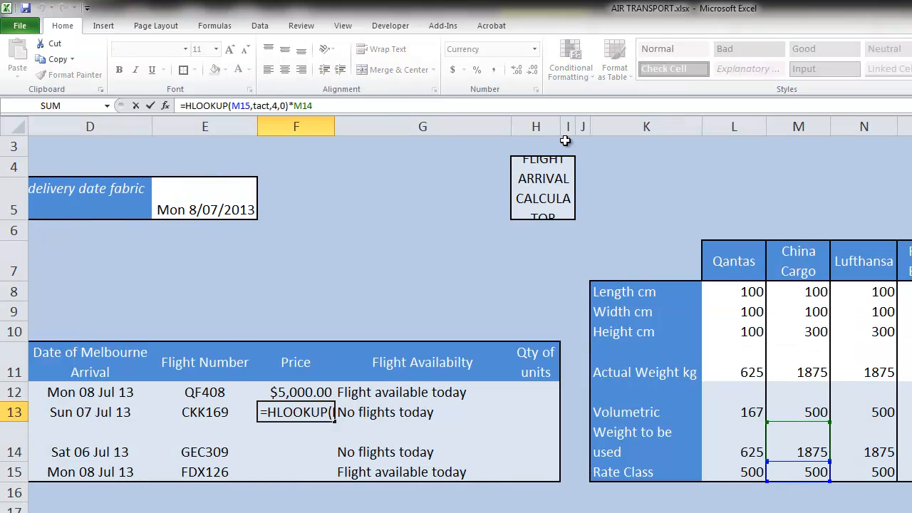
type("*")
type("CN")
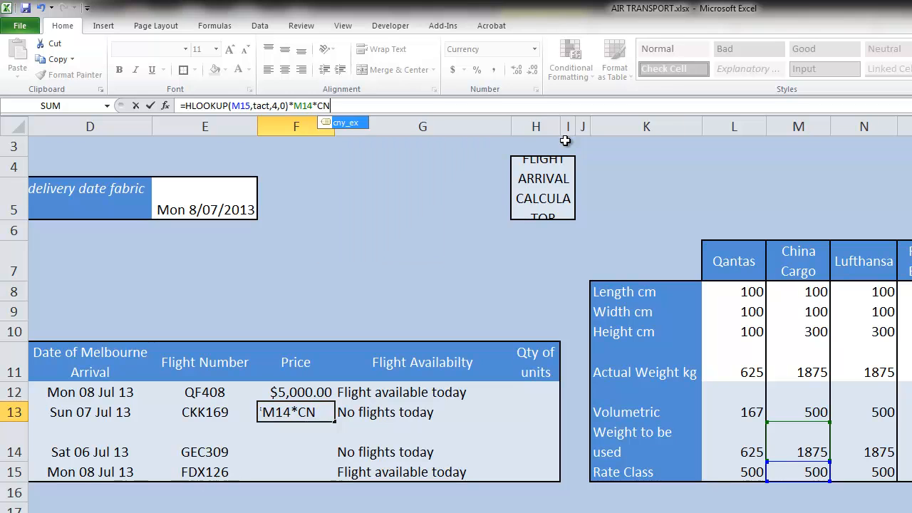
type("Y_EX")
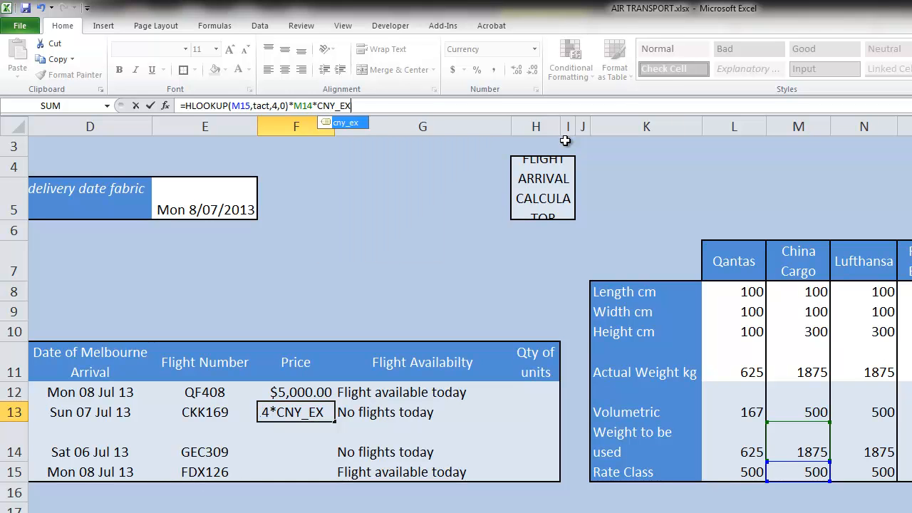
key("Return")
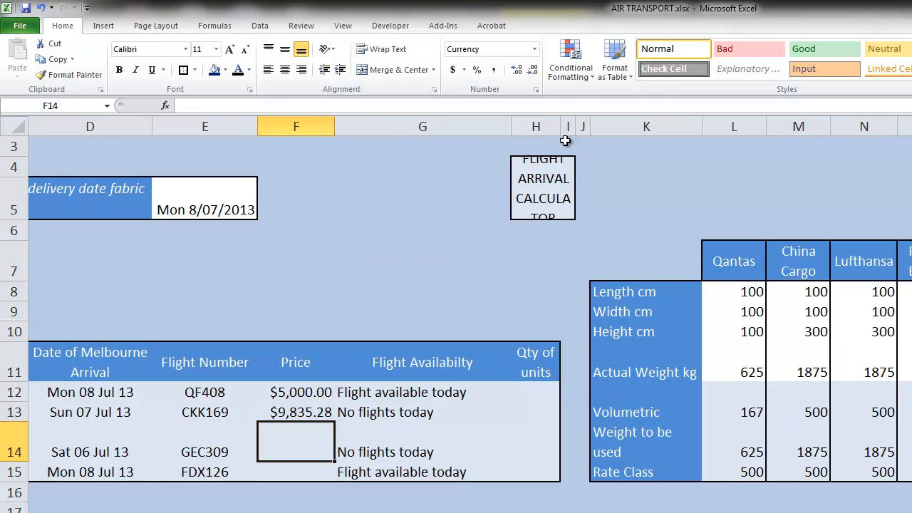
key("Up")
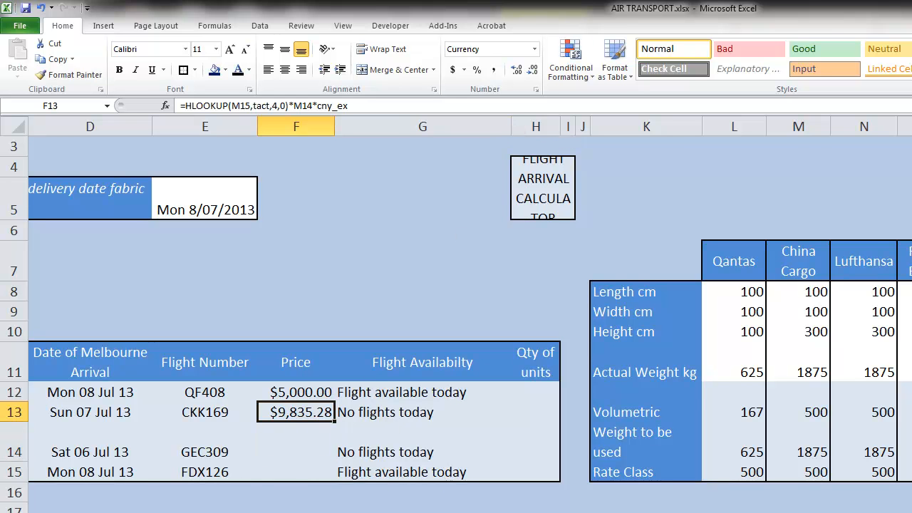
scroll(470, 299, "left", 2)
left_click(424, 440)
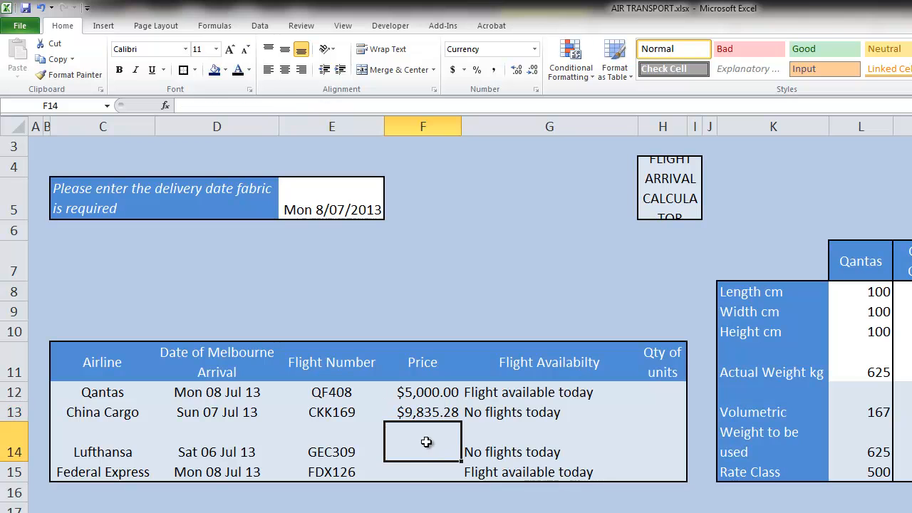
left_click(414, 467)
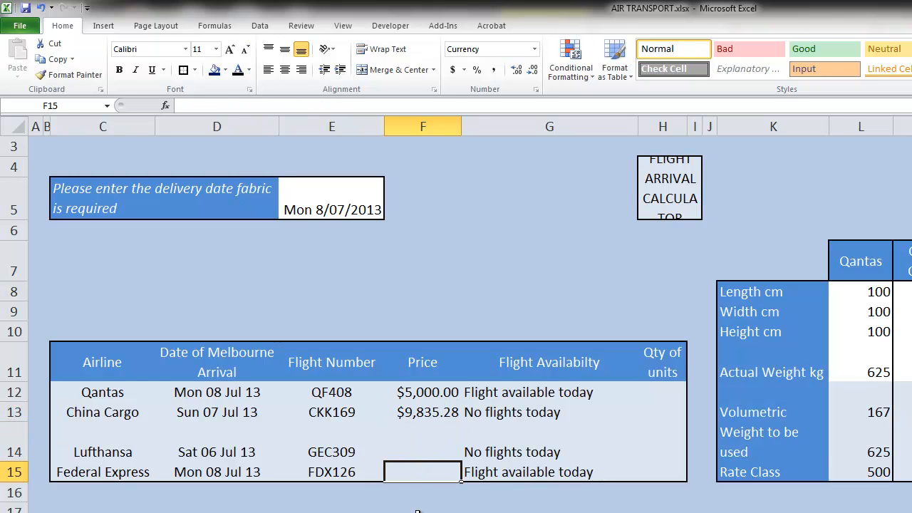
left_click(421, 454)
left_click(424, 470)
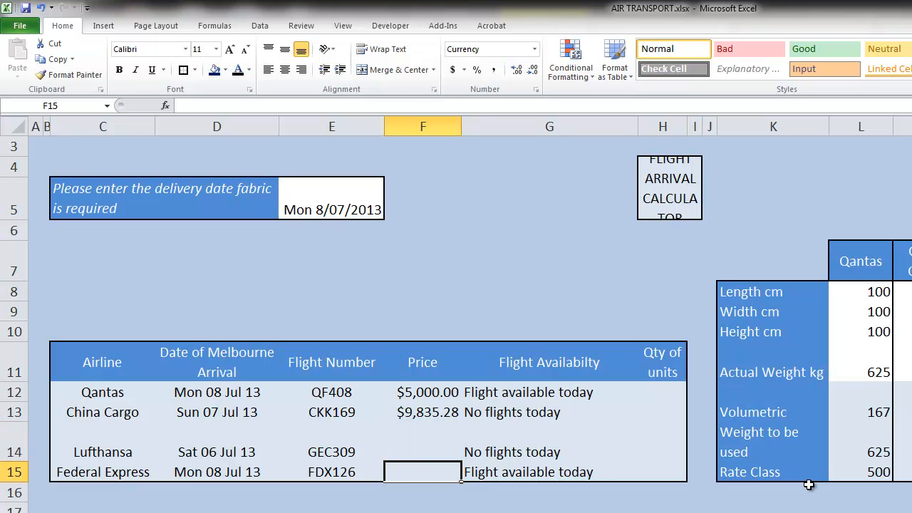